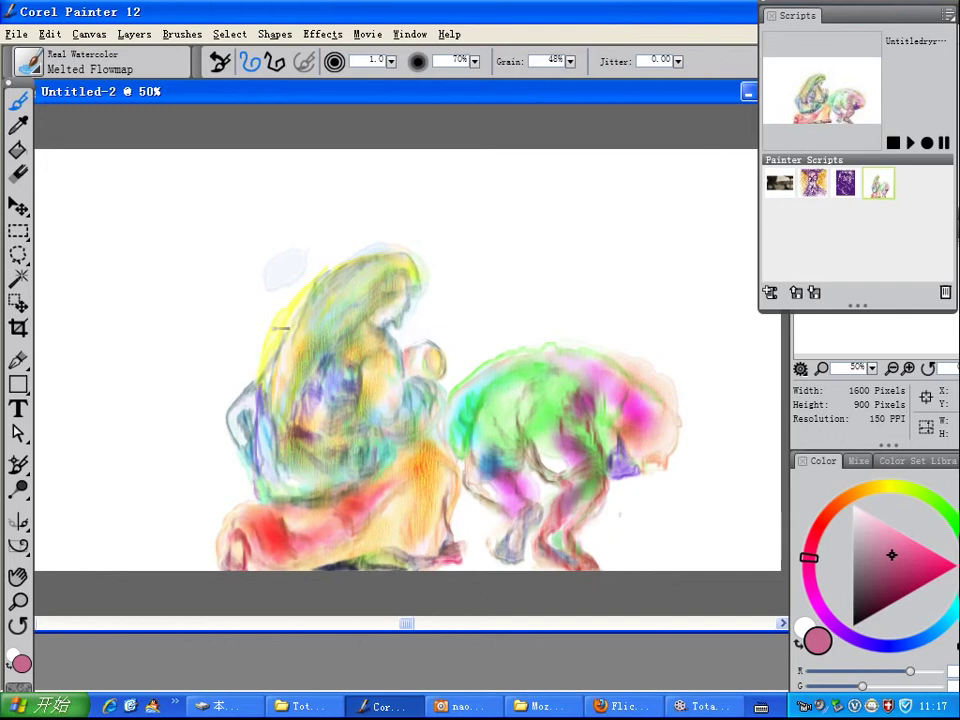
Open the PNG image "7 July 2013 copy old masterpiece2732757" from the naomi folder and enlarge its document window
left_click(16, 36)
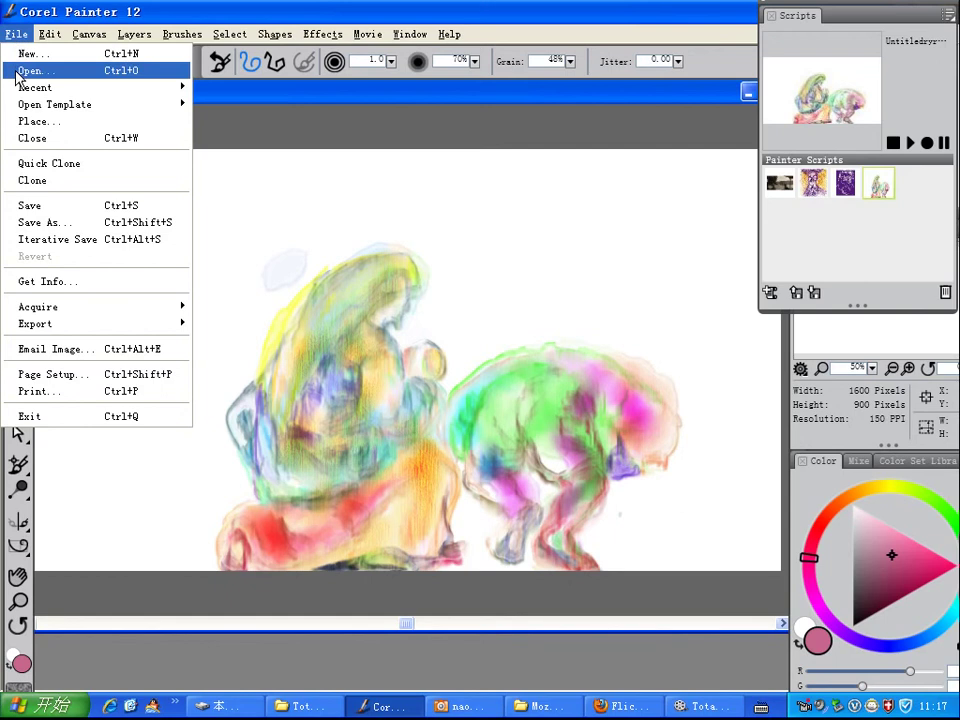
left_click(16, 74)
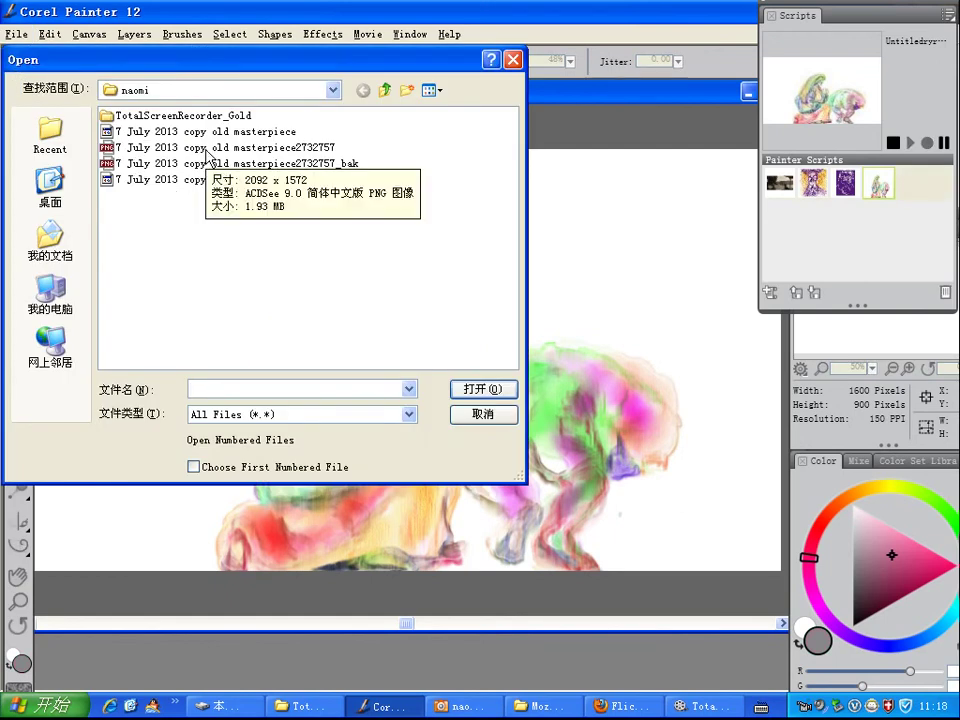
double_click(207, 150)
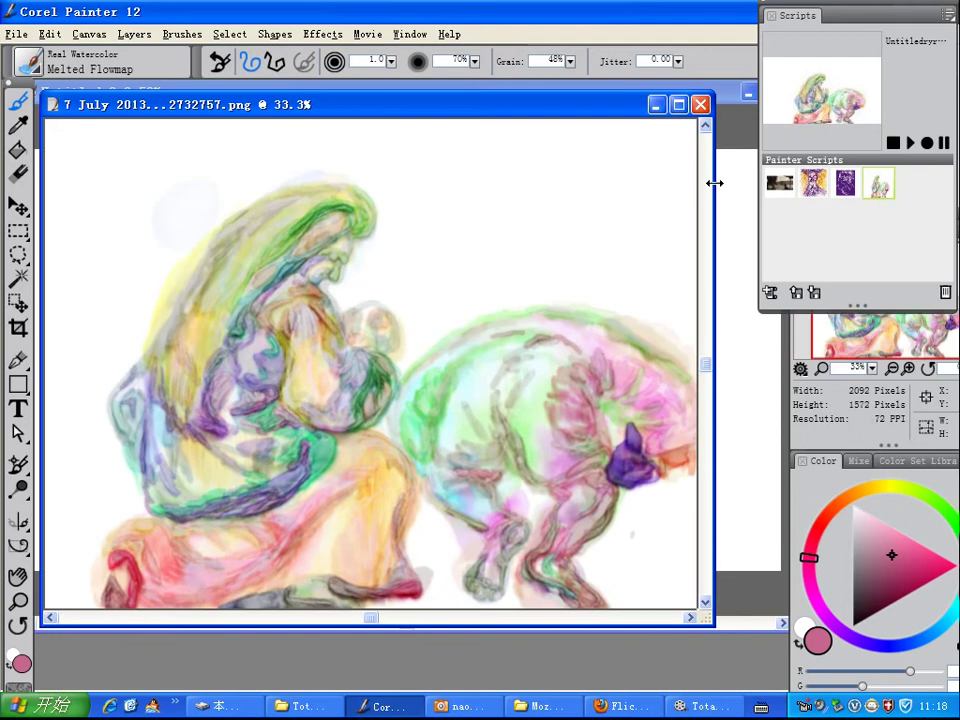
left_click_drag(713, 183, 790, 183)
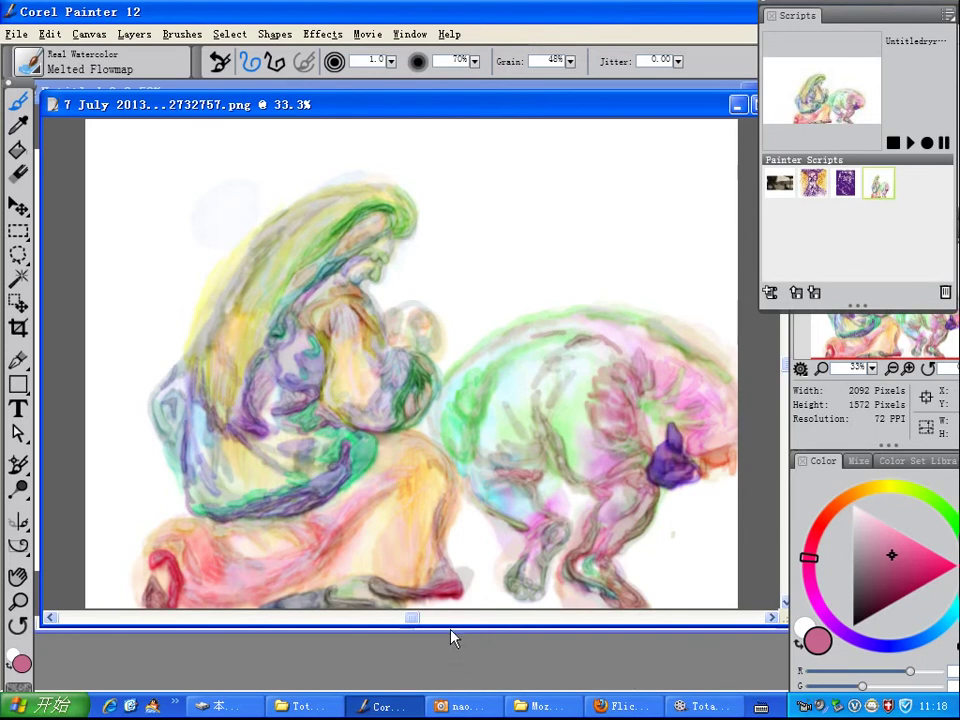
left_click_drag(450, 626, 447, 686)
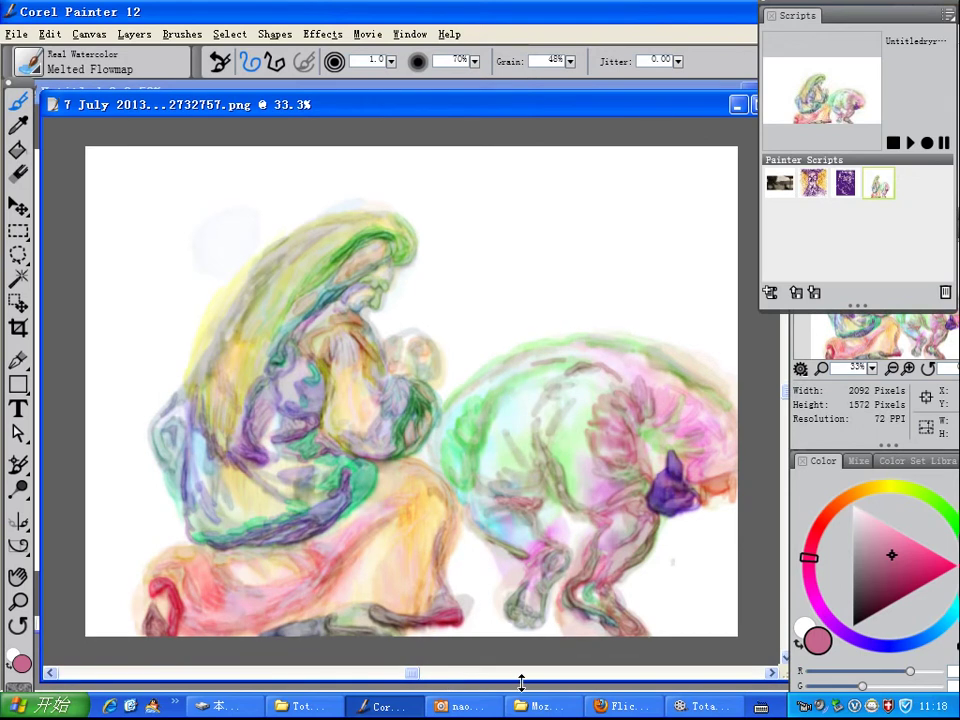
Examine the seated figure's robe and the bent figure's legs in the painting at 50% zoom
left_click(17, 601)
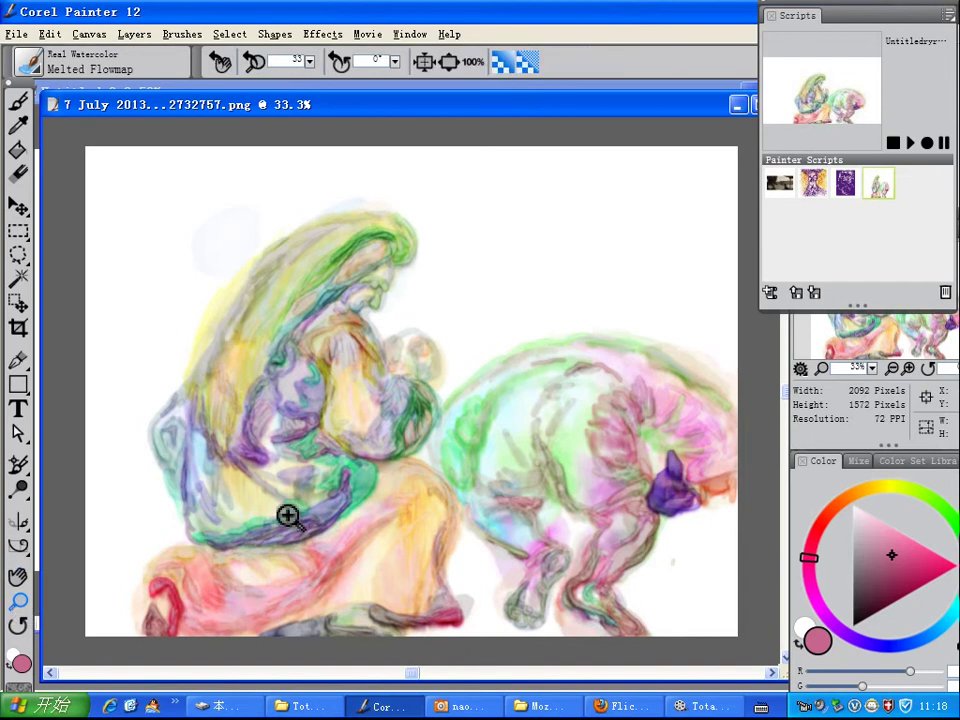
left_click(289, 516)
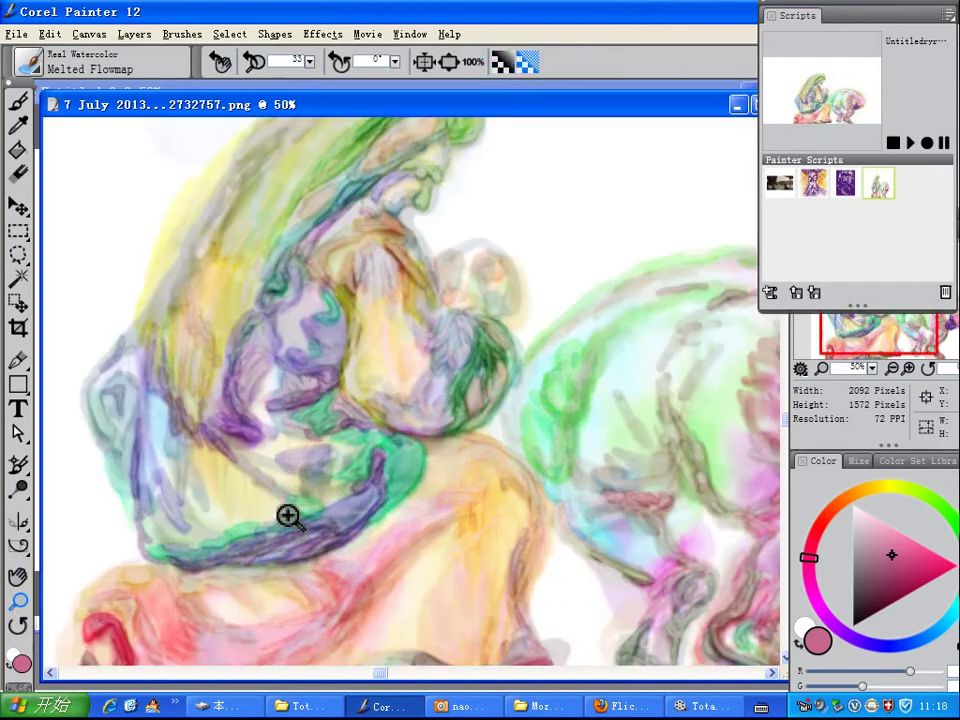
left_click(20, 580)
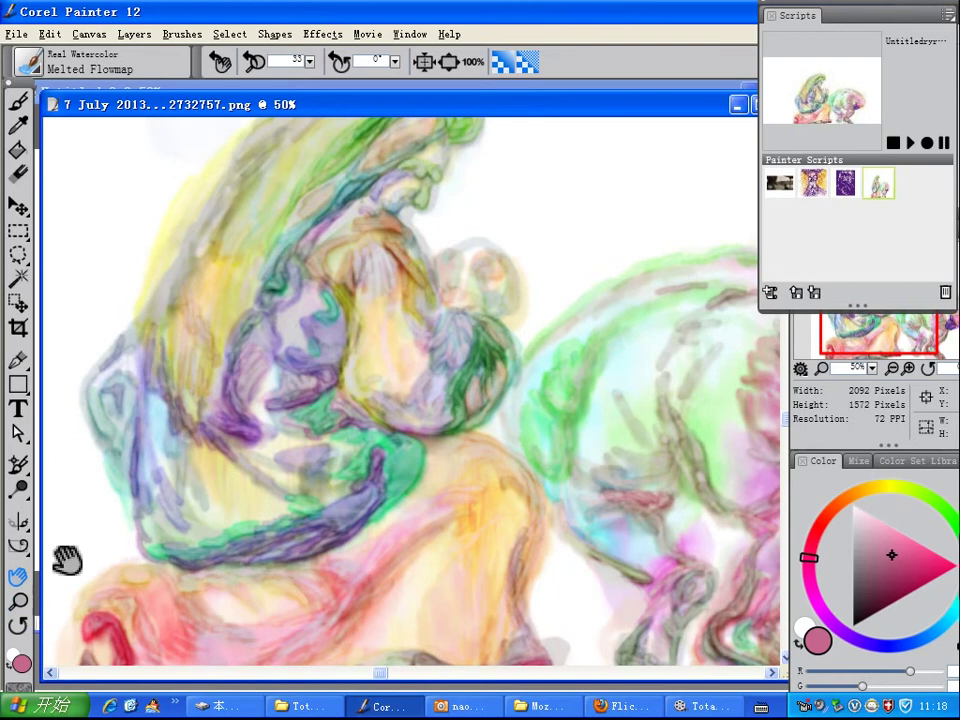
left_click_drag(422, 364, 231, 354)
left_click_drag(426, 362, 490, 253)
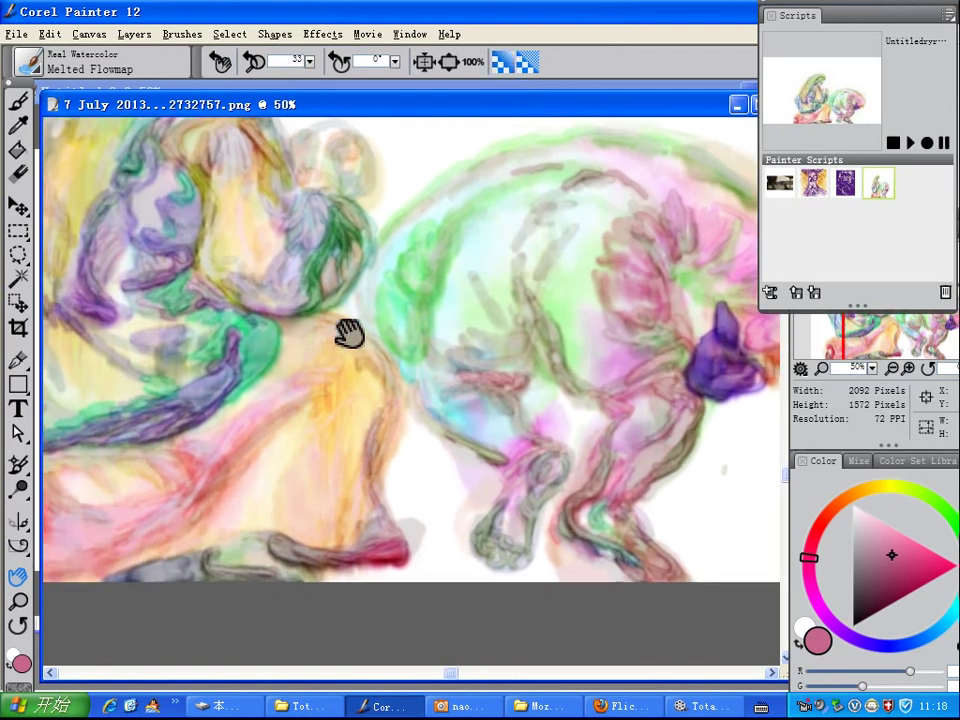
left_click_drag(349, 332, 454, 328)
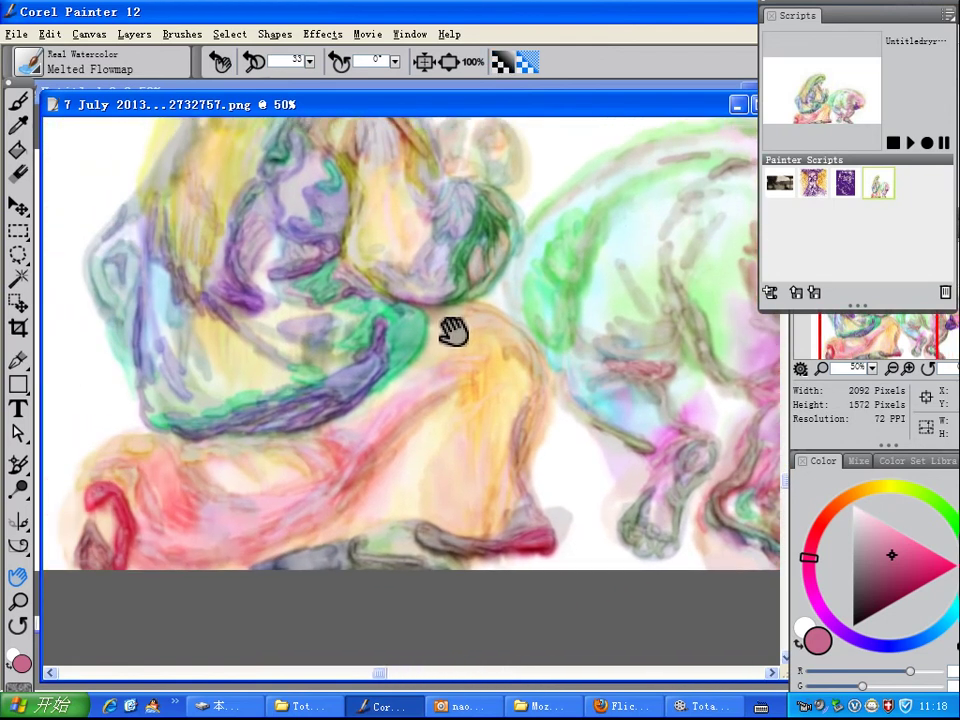
Inspect the brushwork at 66.7% zoom, from the seated figure's robe across the bent figure and back to the seated figure's head
left_click(18, 601)
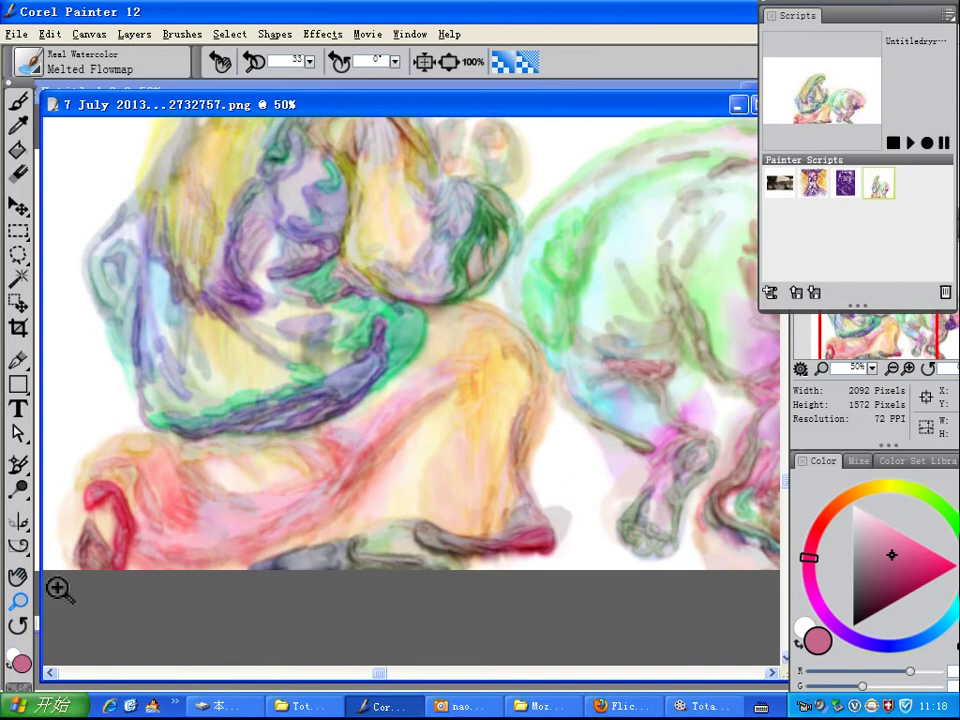
left_click(265, 418)
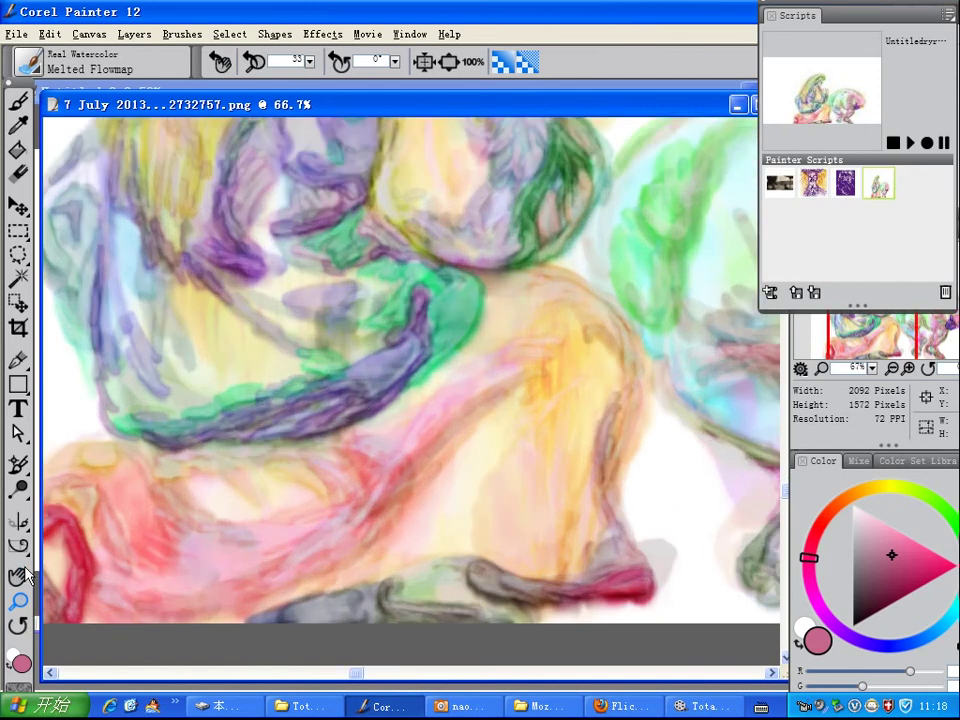
mouse_move(225, 480)
left_mouse_down()
mouse_move(281, 405)
mouse_move(294, 420)
mouse_move(135, 489)
left_mouse_up()
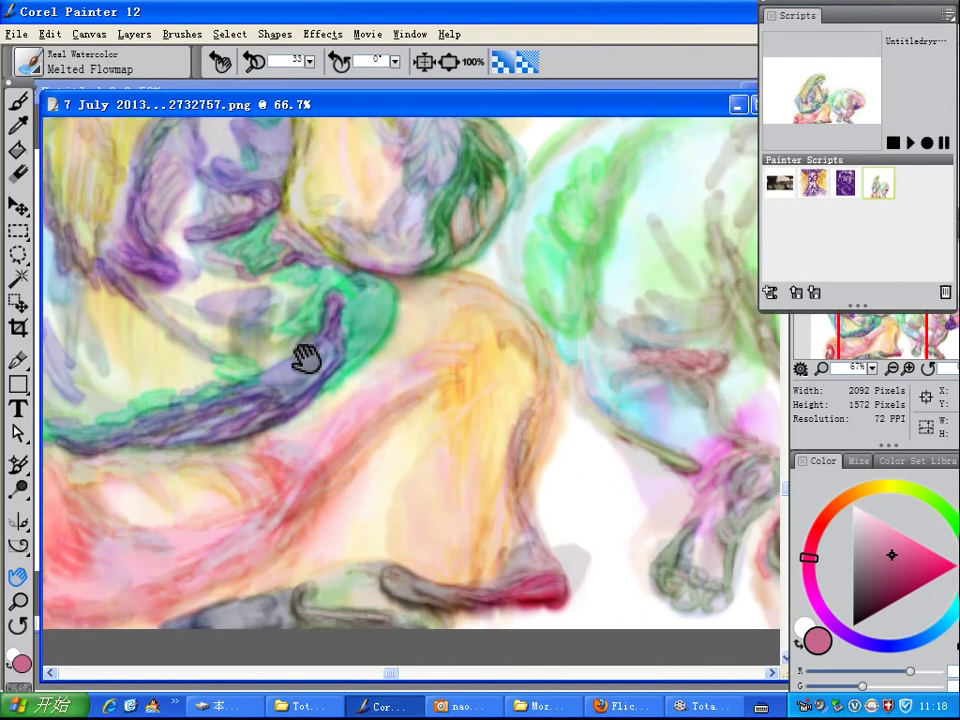
mouse_move(306, 358)
left_mouse_down()
mouse_move(294, 388)
mouse_move(213, 380)
mouse_move(193, 336)
mouse_move(118, 403)
left_mouse_up()
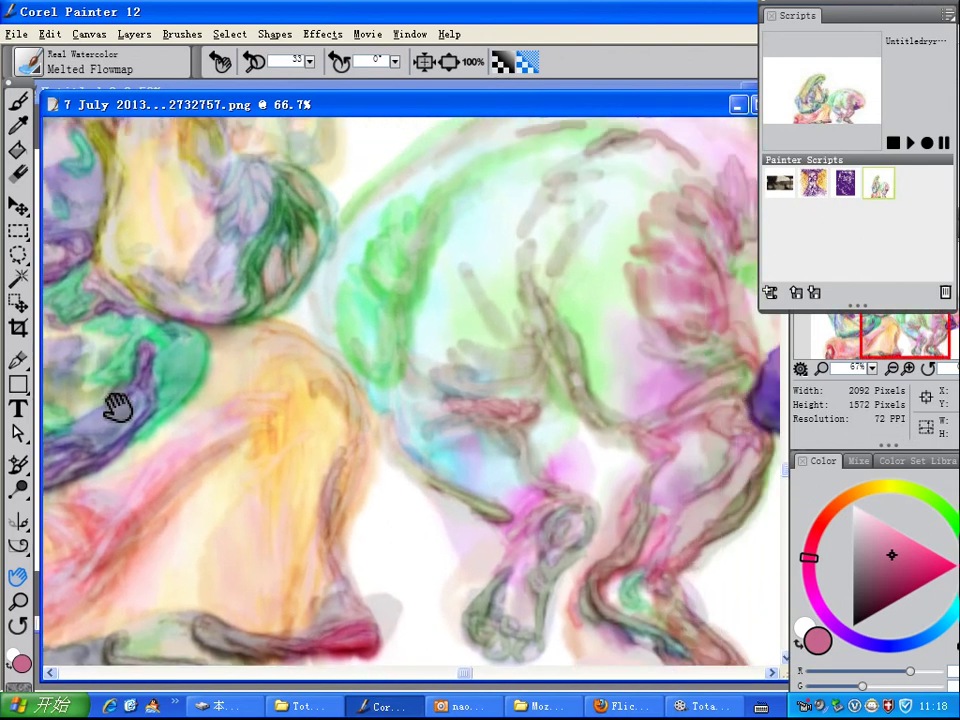
mouse_move(306, 364)
left_mouse_down()
mouse_move(247, 375)
mouse_move(146, 306)
mouse_move(90, 317)
mouse_move(92, 377)
mouse_move(145, 402)
mouse_move(131, 387)
left_mouse_up()
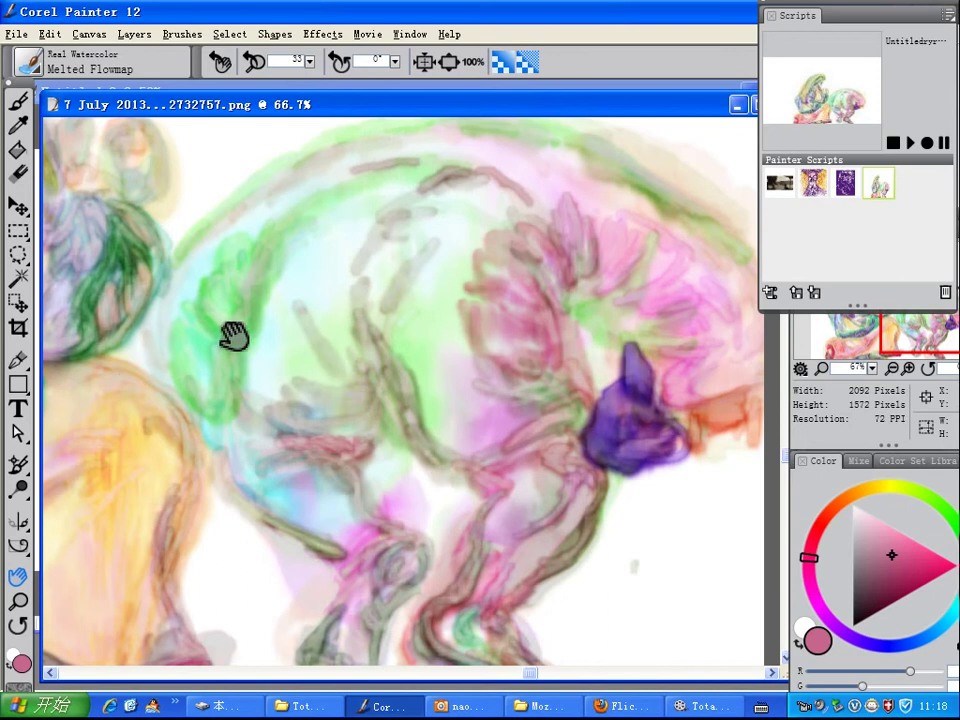
mouse_move(433, 516)
left_mouse_down()
mouse_move(411, 484)
mouse_move(414, 445)
mouse_move(452, 476)
left_mouse_up()
left_click_drag(261, 287, 401, 432)
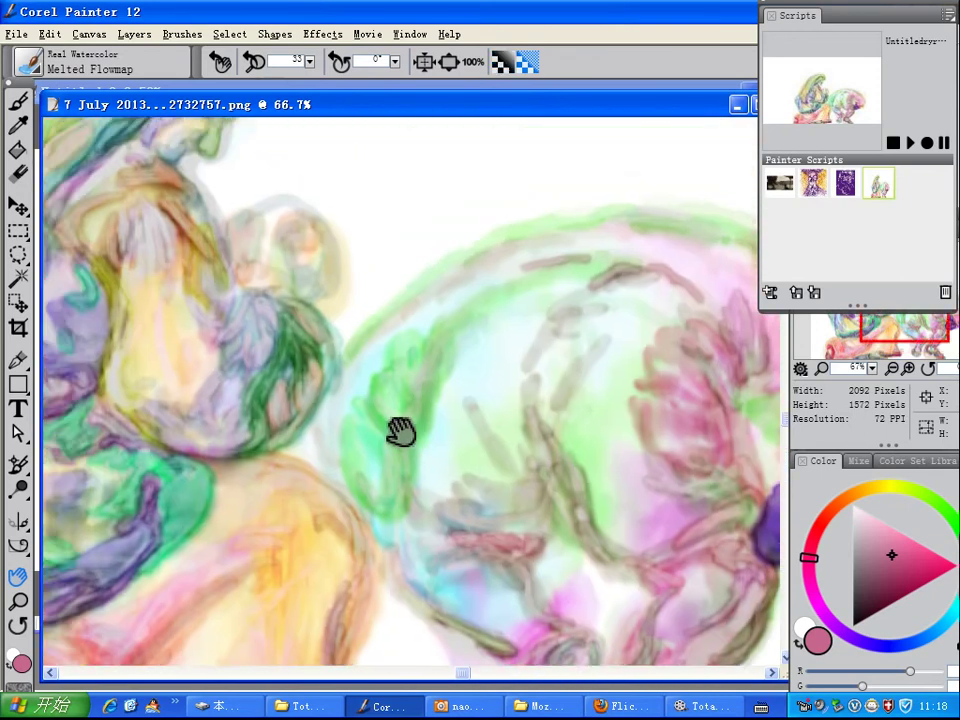
left_click_drag(236, 279, 396, 392)
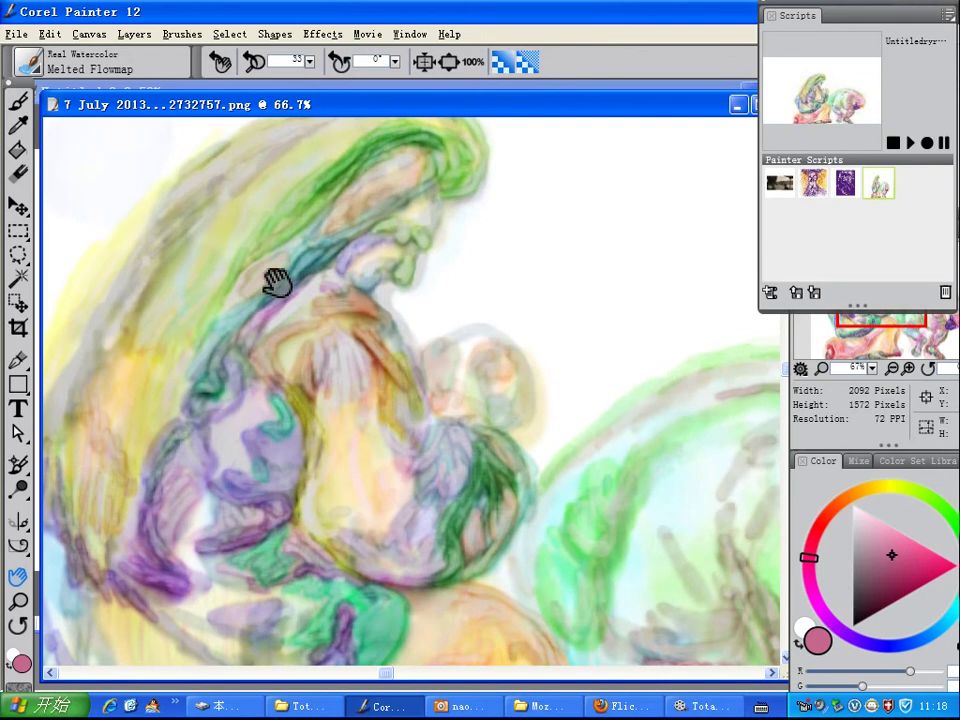
left_click_drag(277, 283, 358, 224)
mouse_move(340, 278)
left_mouse_down()
mouse_move(291, 276)
mouse_move(266, 289)
mouse_move(277, 266)
left_mouse_up()
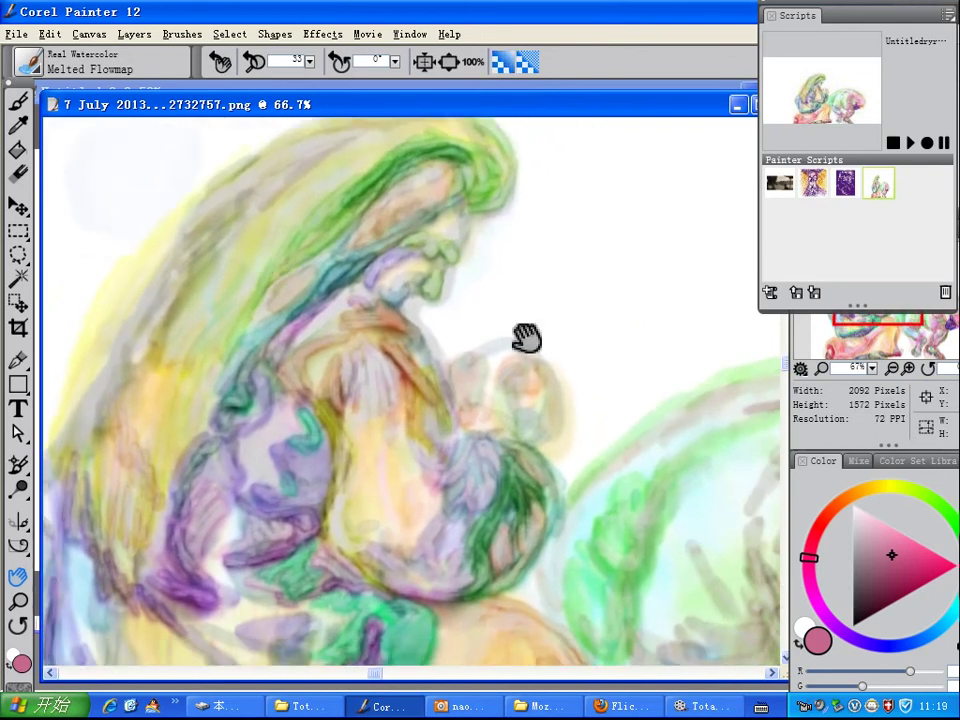
Reduce the zoom to 50% and frame the seated figure with part of the bent one
left_click(893, 370)
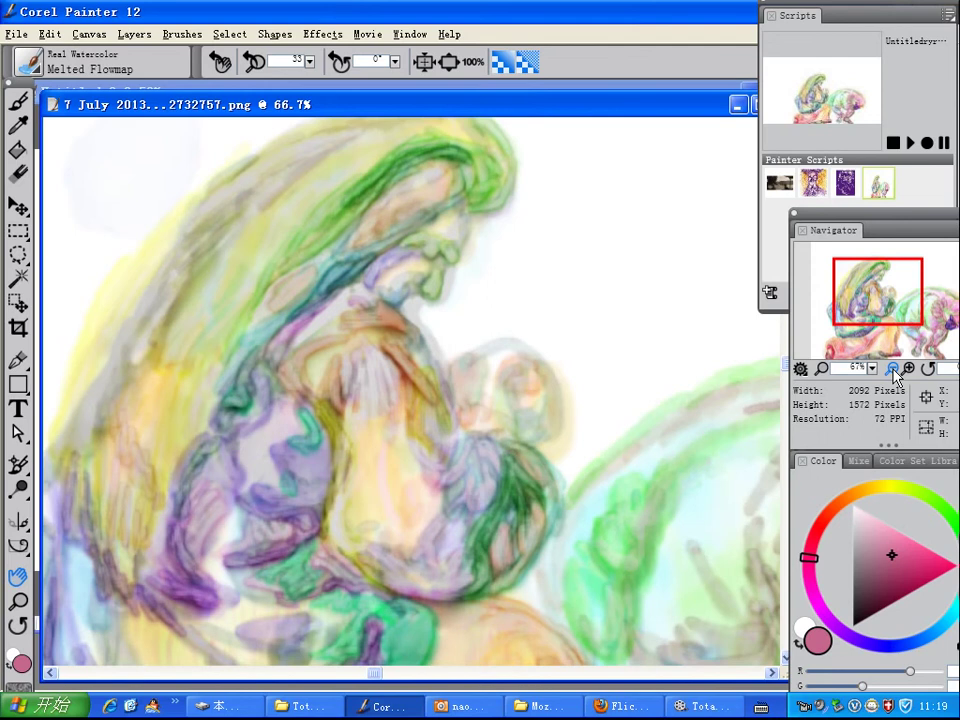
left_click(893, 371)
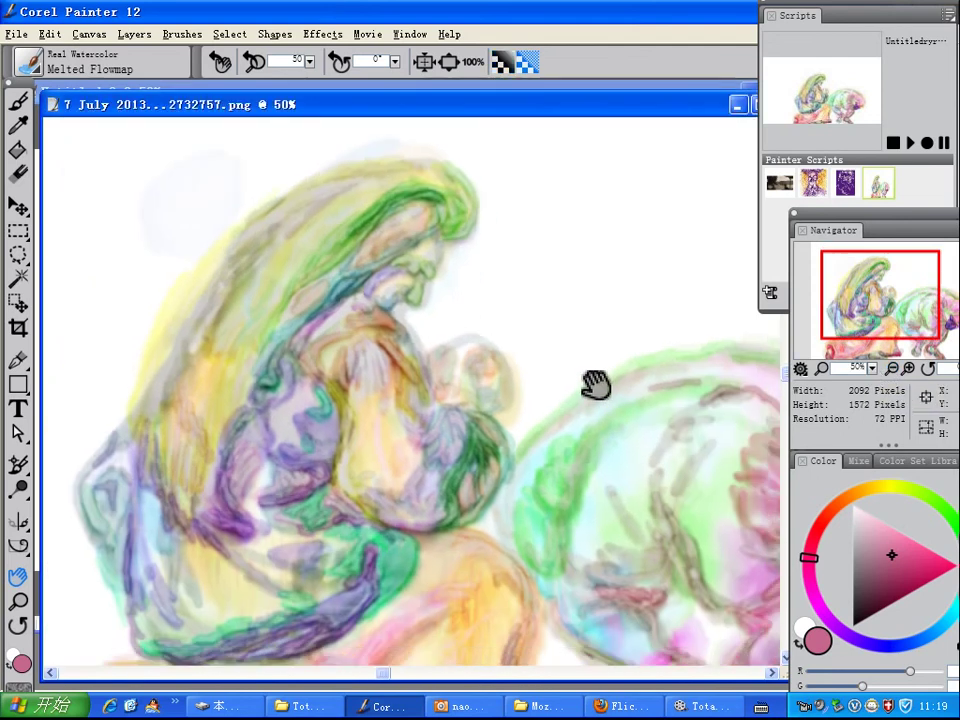
mouse_move(595, 385)
left_mouse_down()
mouse_move(536, 317)
mouse_move(568, 326)
left_mouse_up()
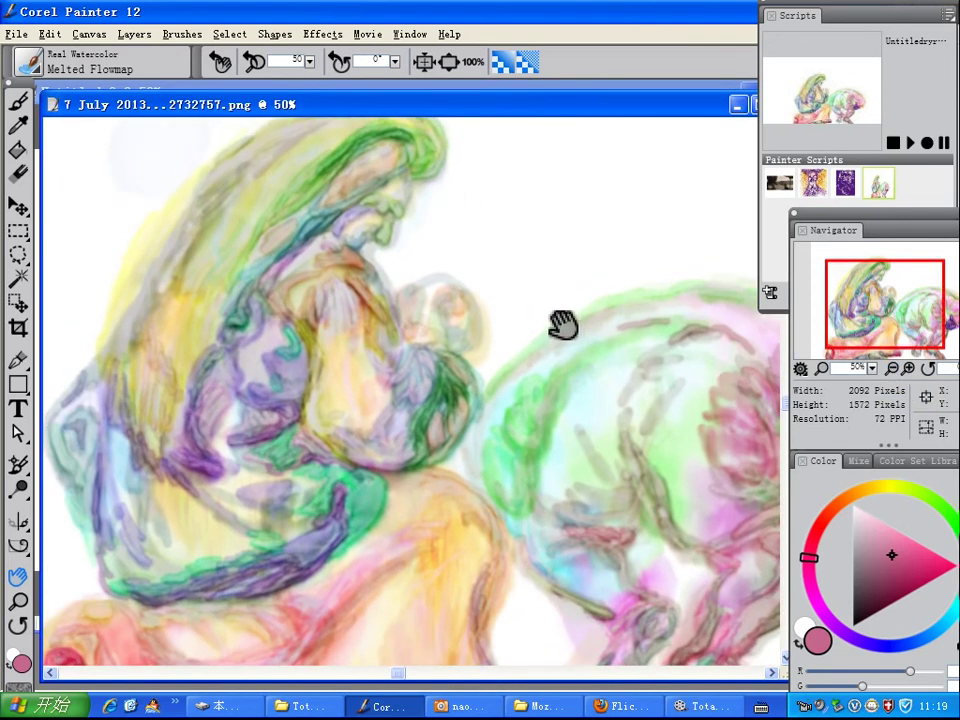
Move the Scripts, Navigator and Color panels clear of the canvas and maximize the document window
left_click(882, 16)
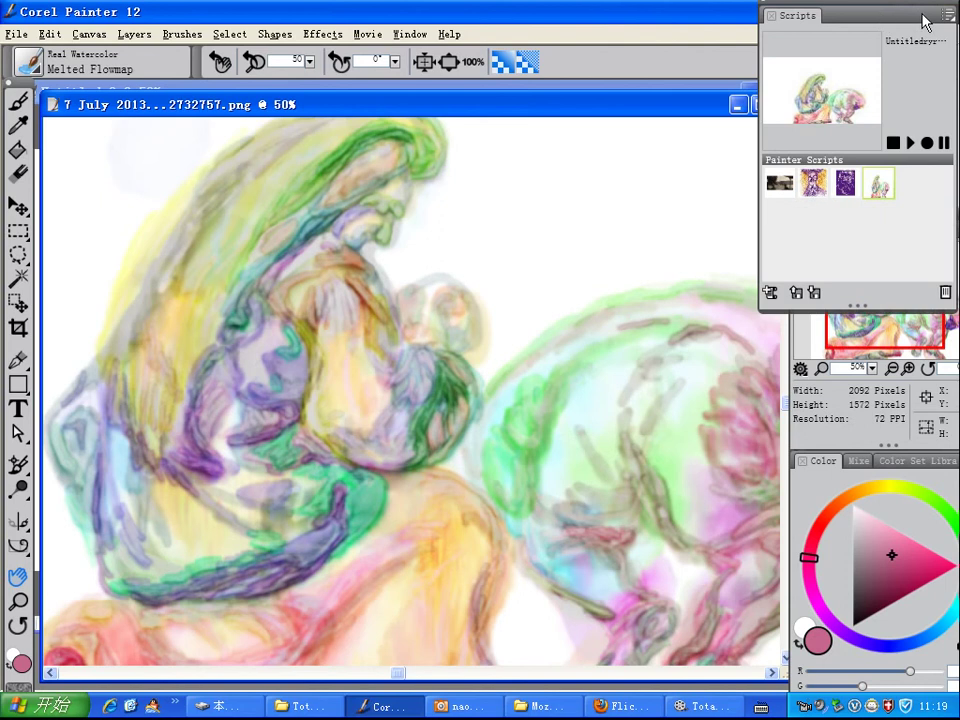
left_click_drag(876, 14, 955, 17)
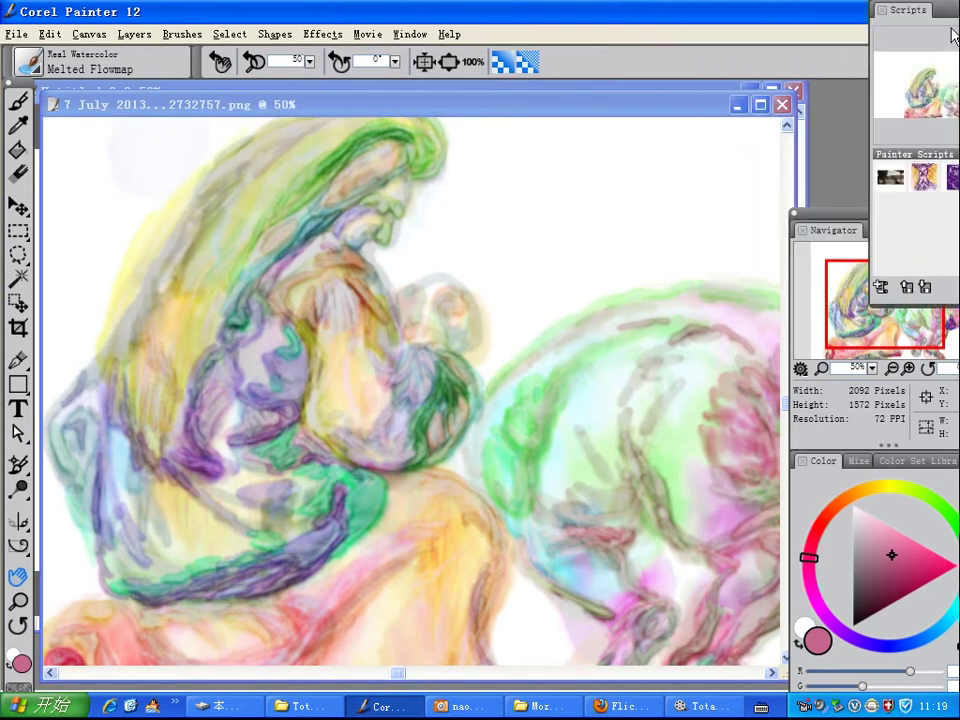
left_click(848, 224)
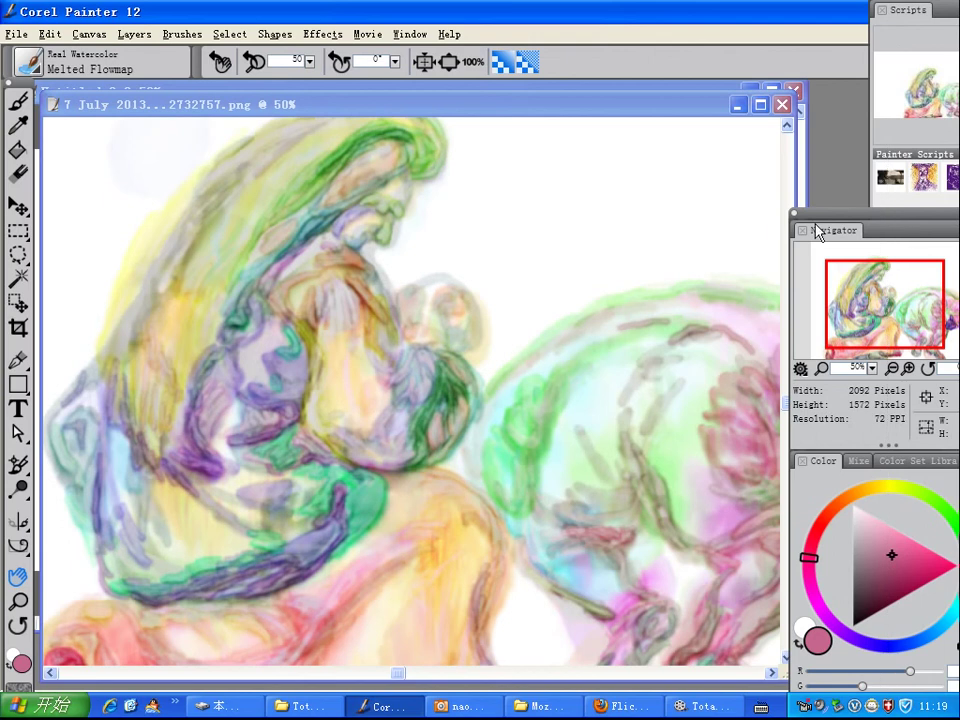
left_click_drag(845, 221, 959, 219)
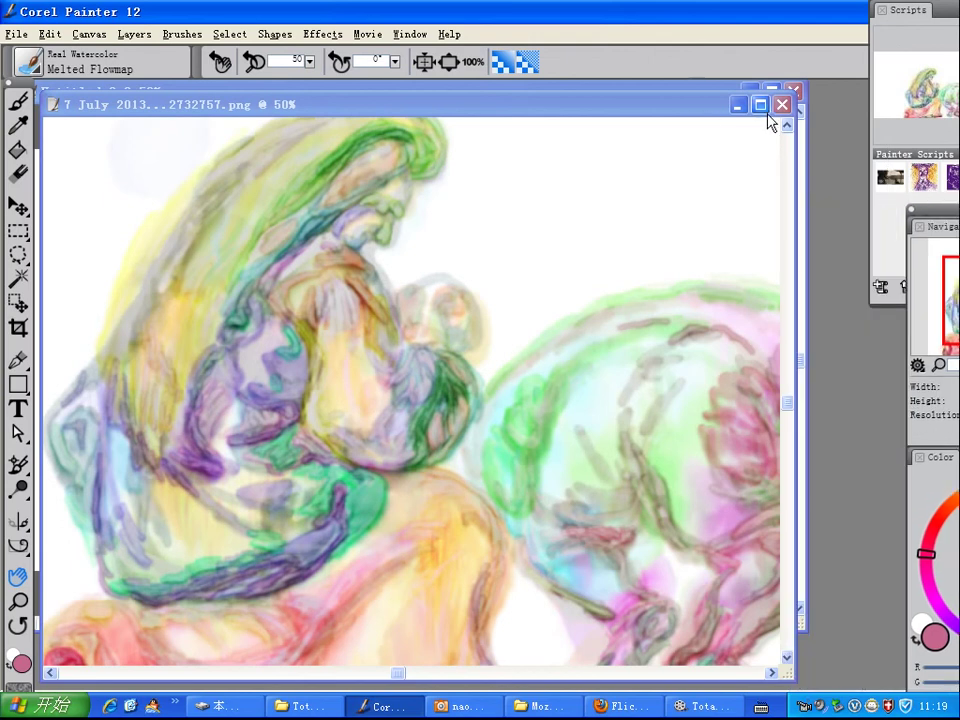
left_click(760, 105)
mouse_move(720, 315)
left_mouse_down()
mouse_move(677, 298)
mouse_move(652, 268)
mouse_move(666, 292)
left_mouse_up()
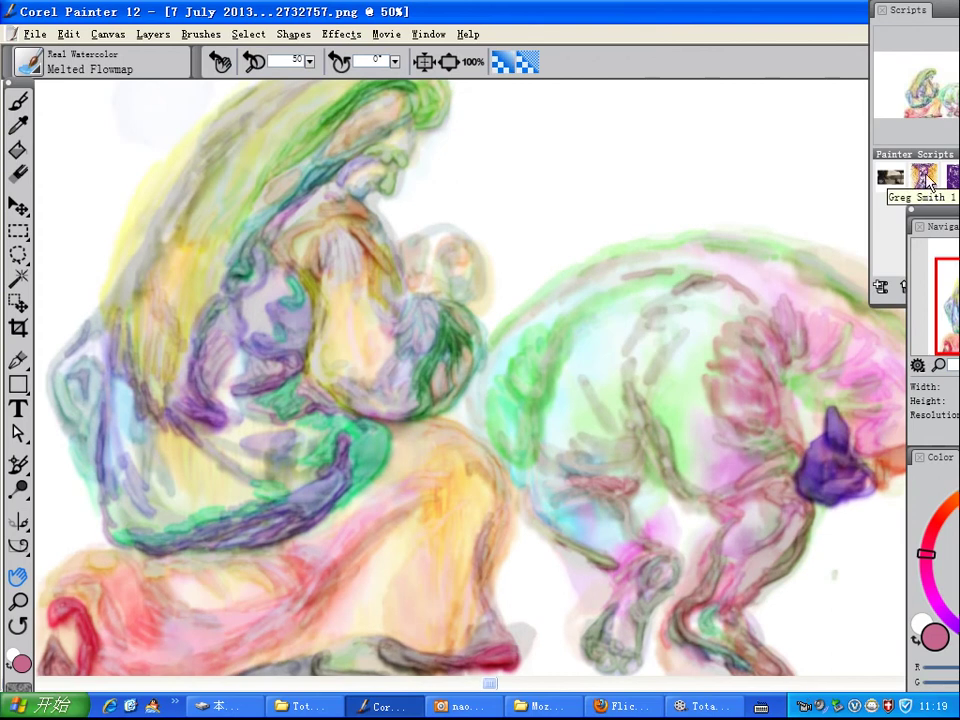
left_click_drag(925, 220, 959, 218)
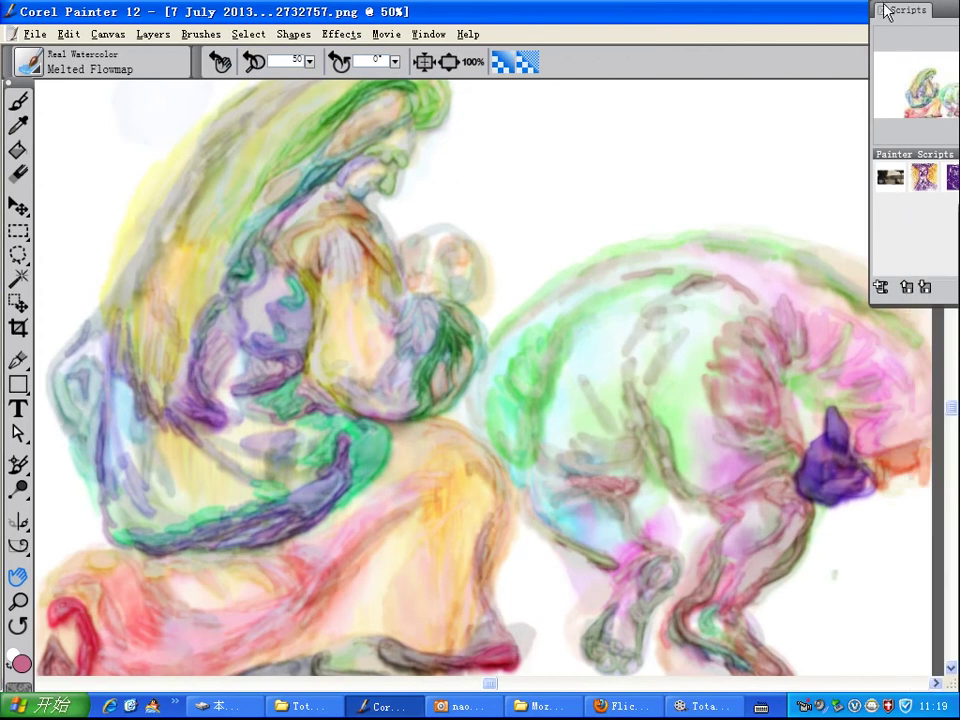
left_click_drag(880, 10, 958, 14)
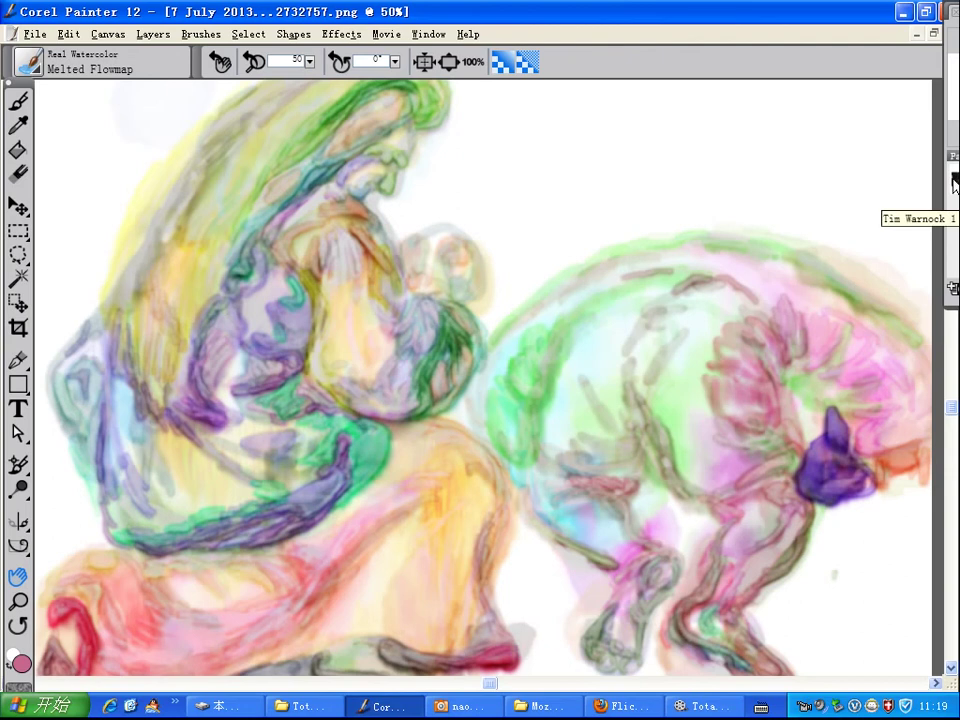
Fit the whole painting to the screen
mouse_move(531, 388)
left_mouse_down()
mouse_move(540, 439)
mouse_move(542, 362)
mouse_move(541, 377)
left_mouse_up()
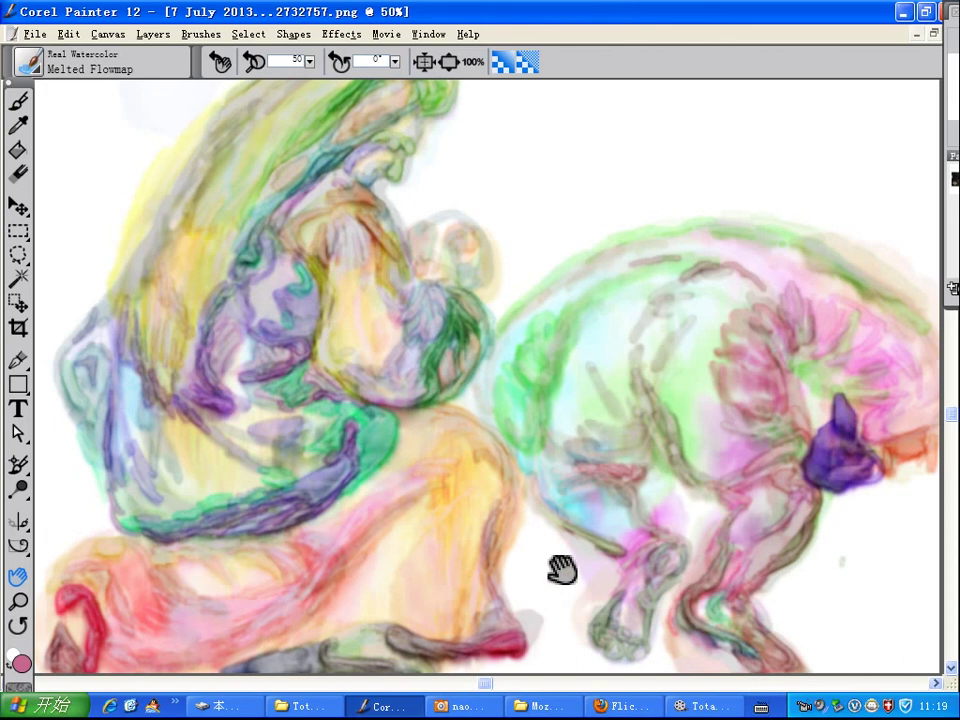
left_click(19, 604)
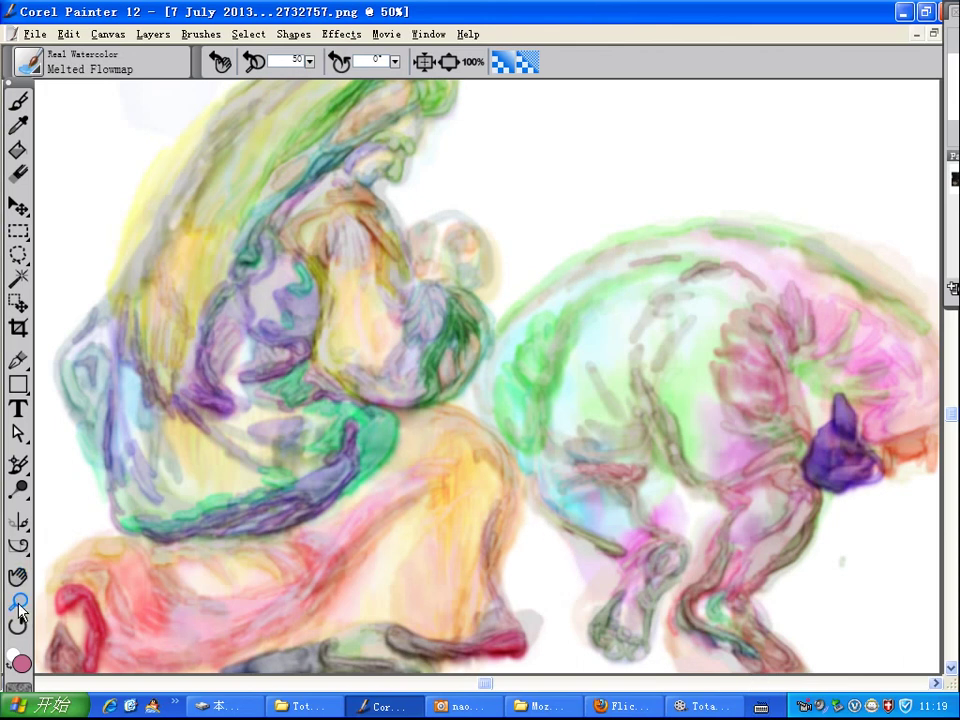
left_click(447, 66)
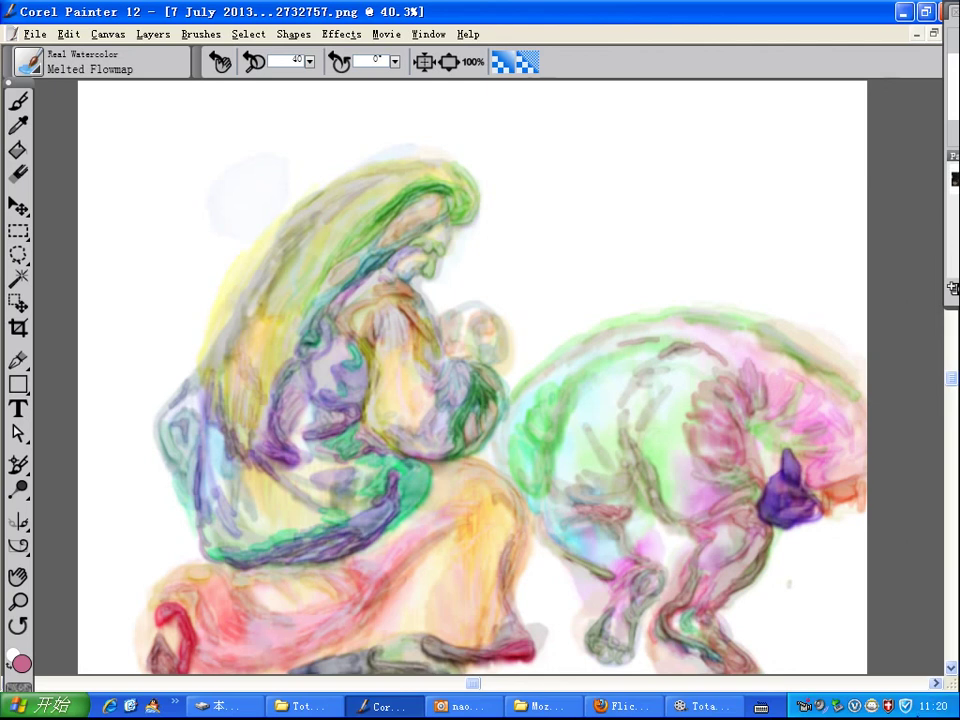
right_click(715, 710)
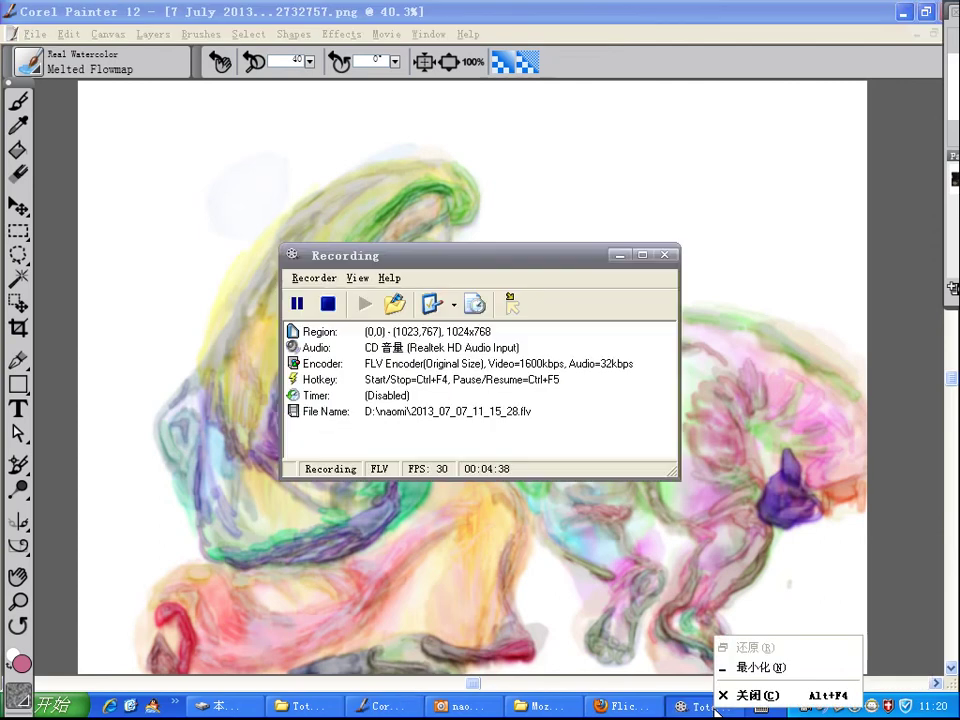